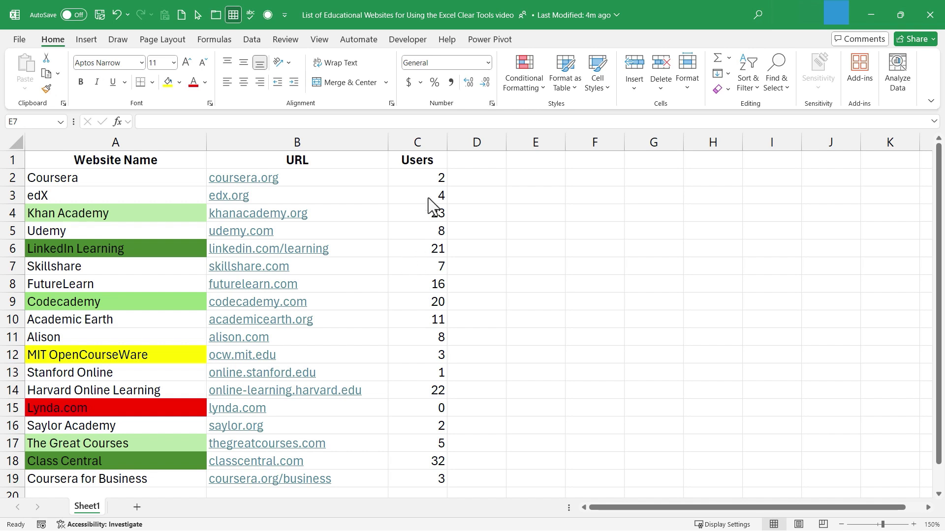
Step: Delete the Users value in C2 as a test, then undo the deletion
left_click(428, 180)
key("Delete")
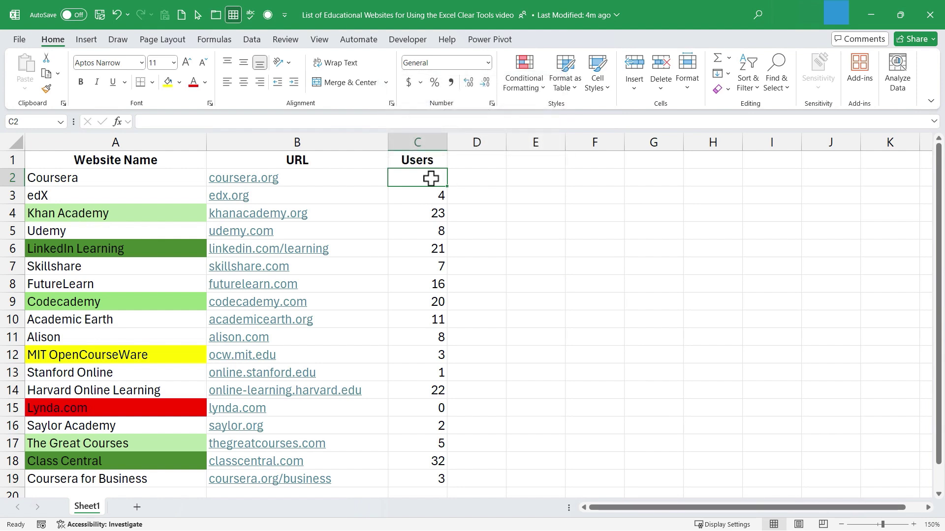
left_click(485, 214)
key("ctrl+z")
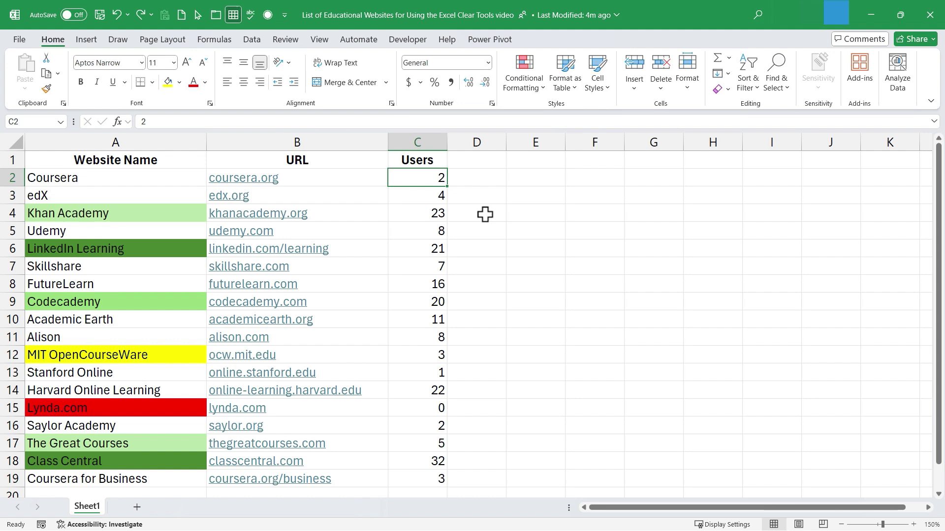
left_click(487, 211)
key("Return")
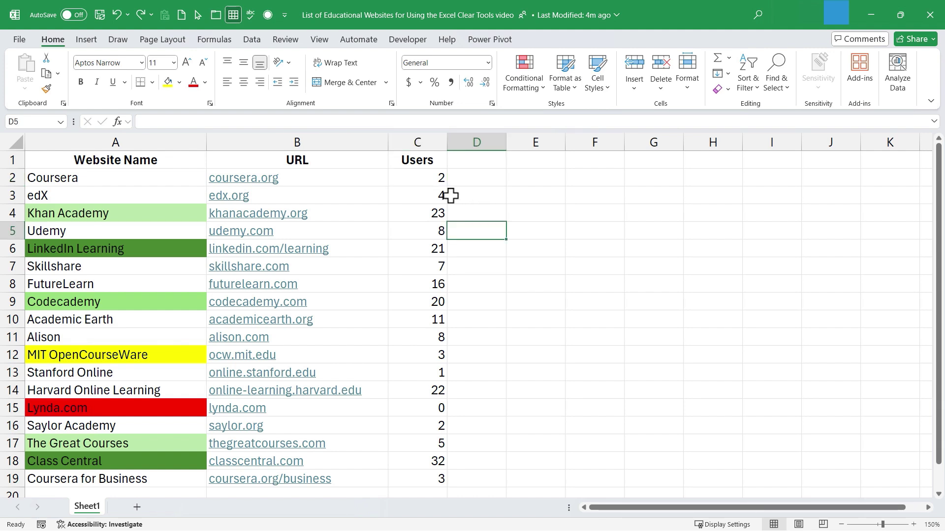
Step: Apply Clear Contents to the Users values in C2:C19, keeping the header
left_click_drag(417, 178, 420, 472)
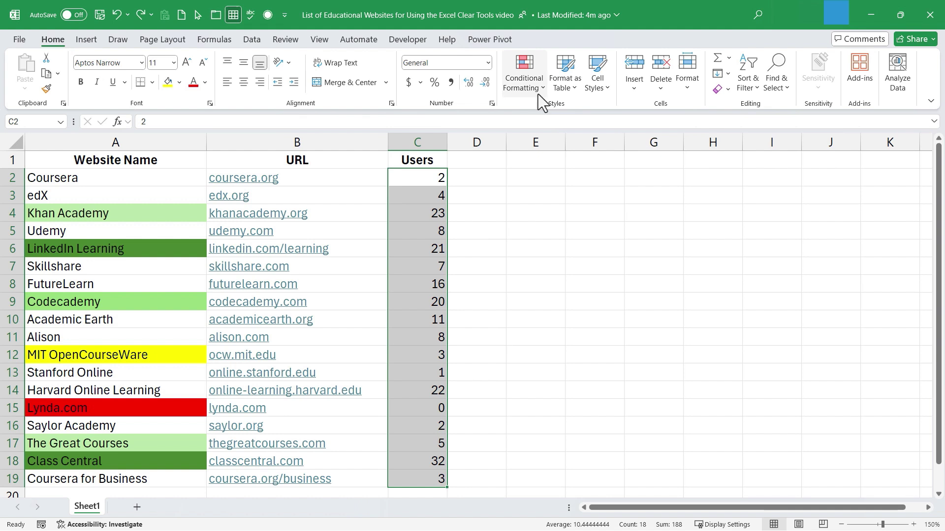
left_click(718, 90)
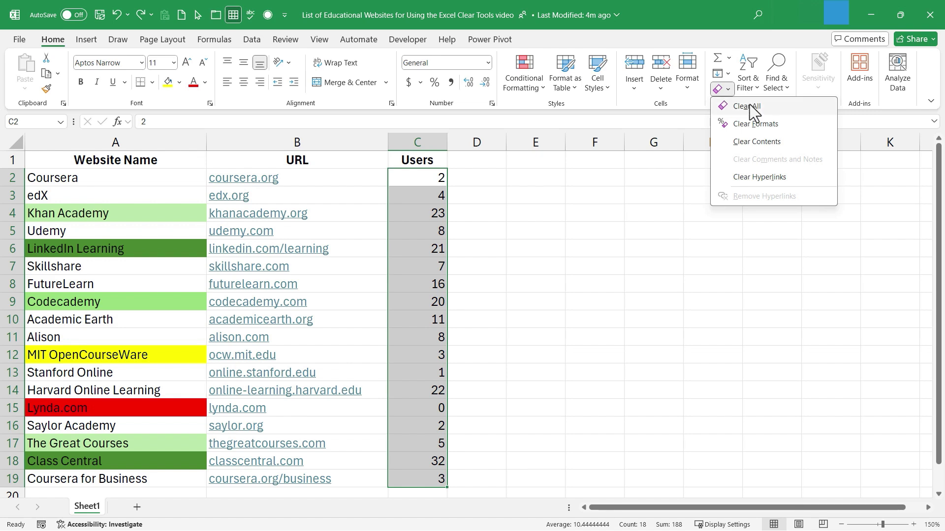
left_click(754, 143)
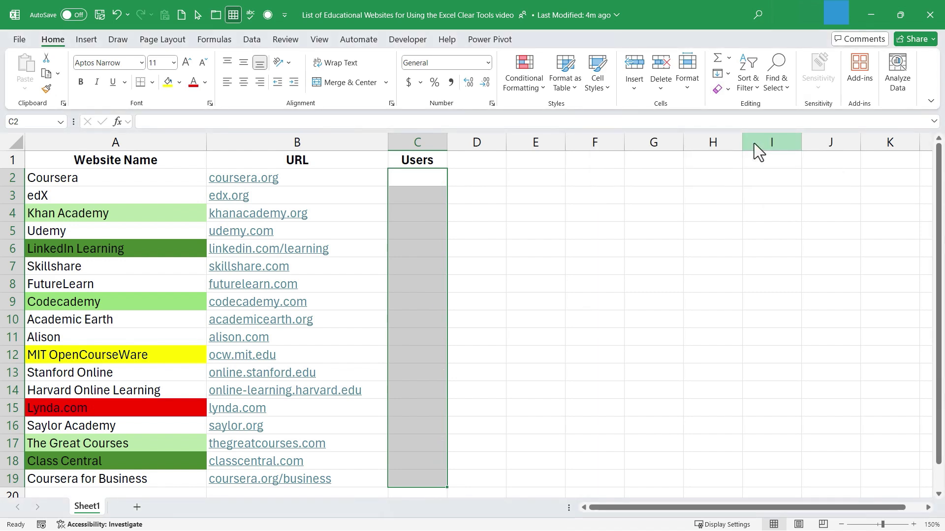
left_click(665, 260)
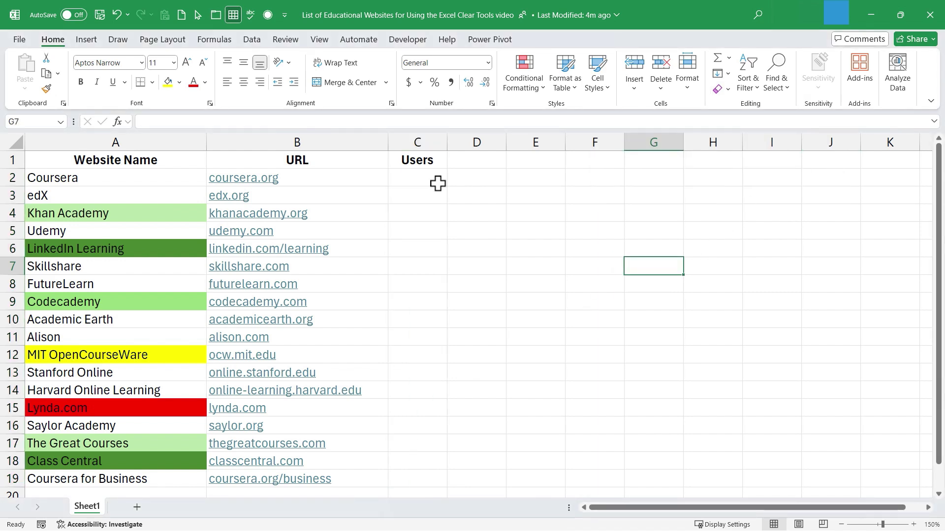
Step: Restore the Users values, give them bold, yellow fill, italic and underline, then Clear Formats
key("ctrl+z")
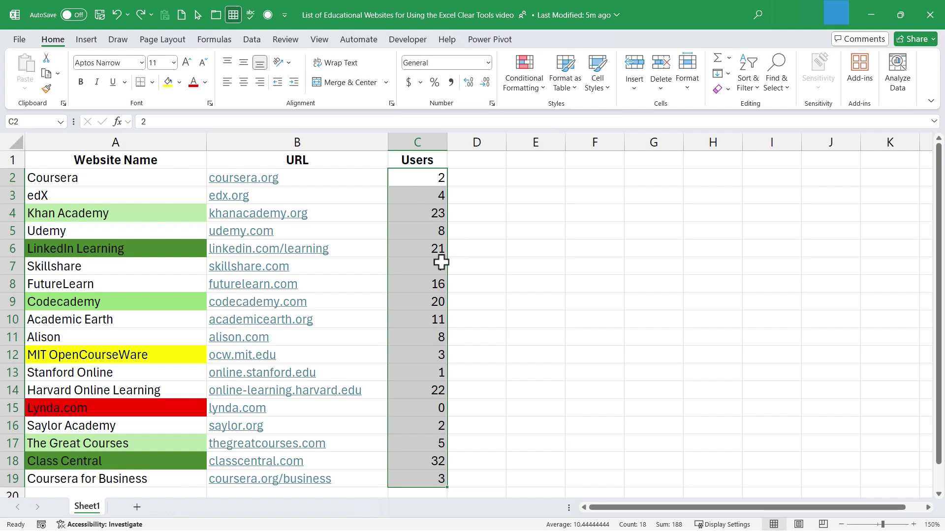
left_click(80, 81)
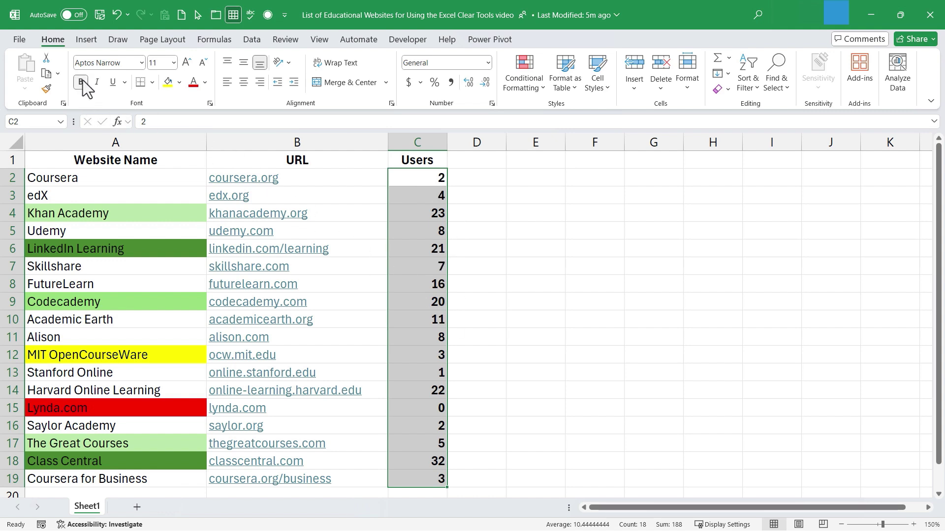
left_click(168, 82)
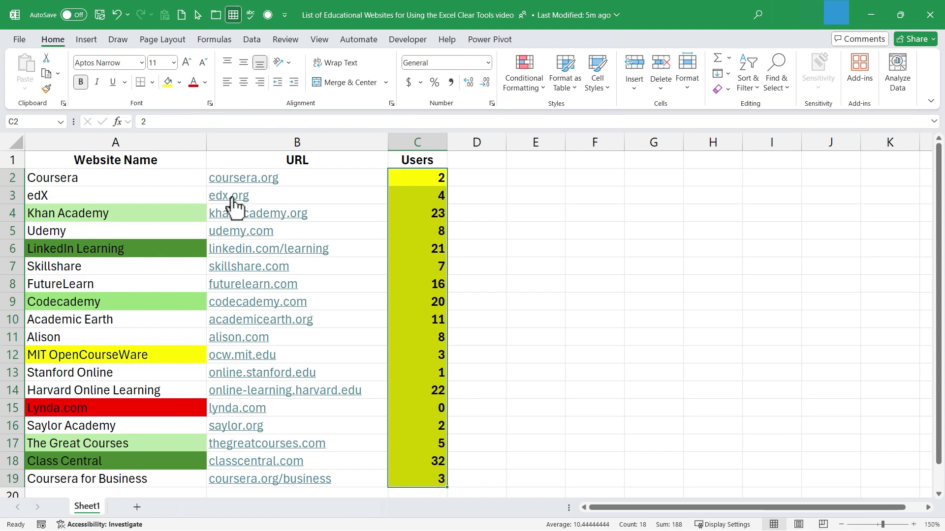
left_click(114, 82)
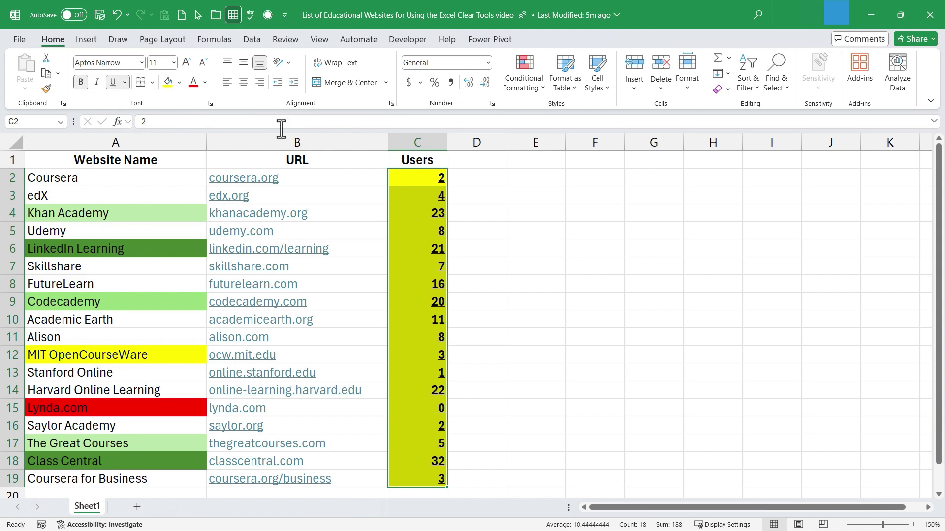
left_click(97, 82)
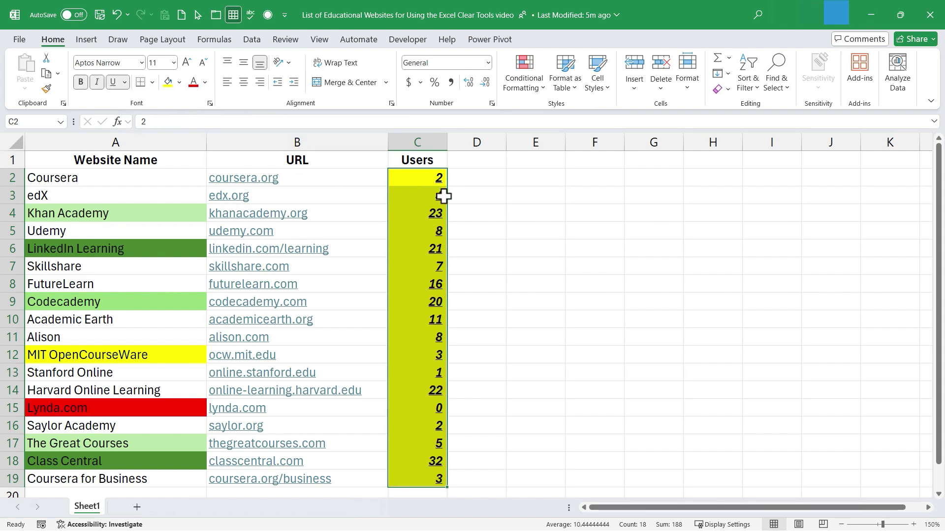
left_click(726, 93)
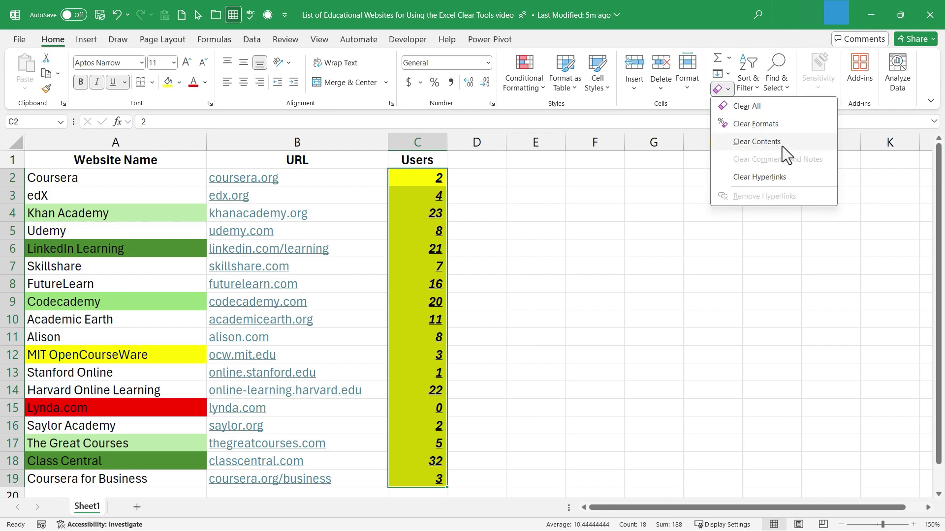
left_click(761, 124)
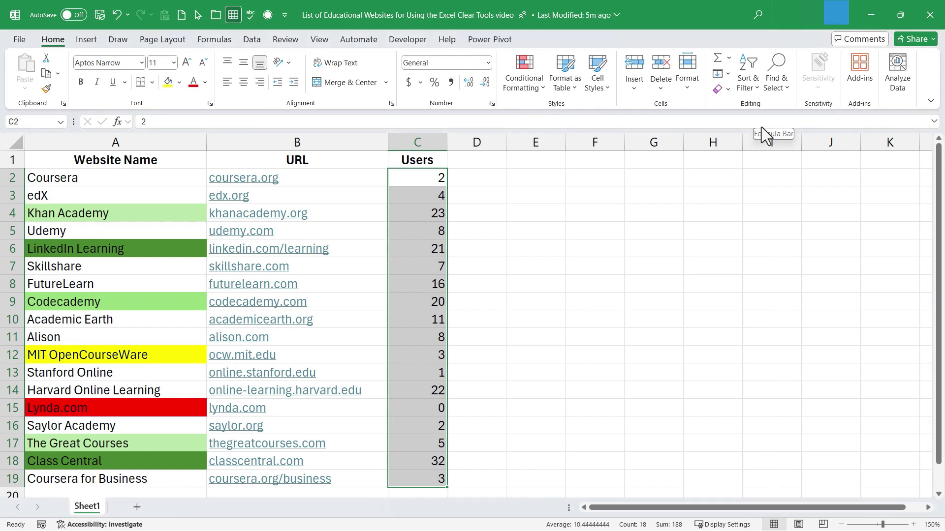
Step: Select the value 23 in C4 and preview the Clear options without choosing one
left_click(585, 179)
left_click(477, 337)
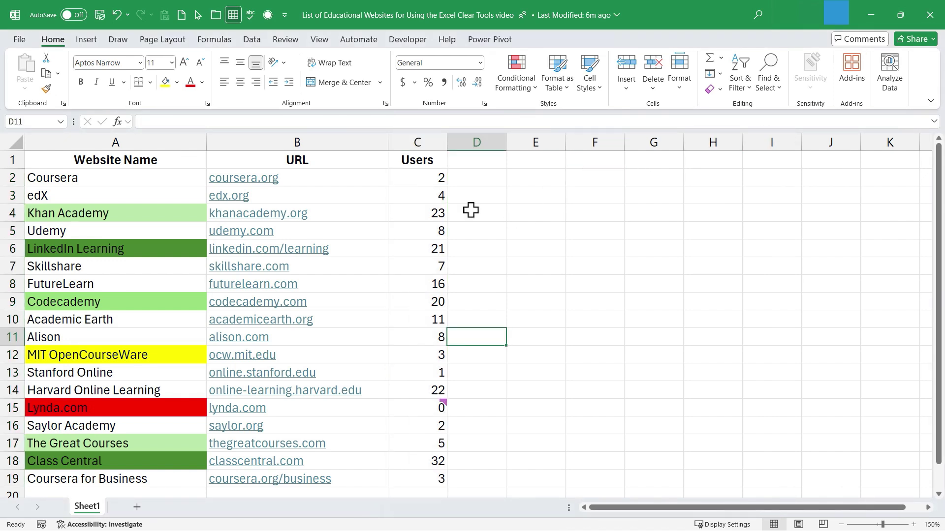
left_click(419, 213)
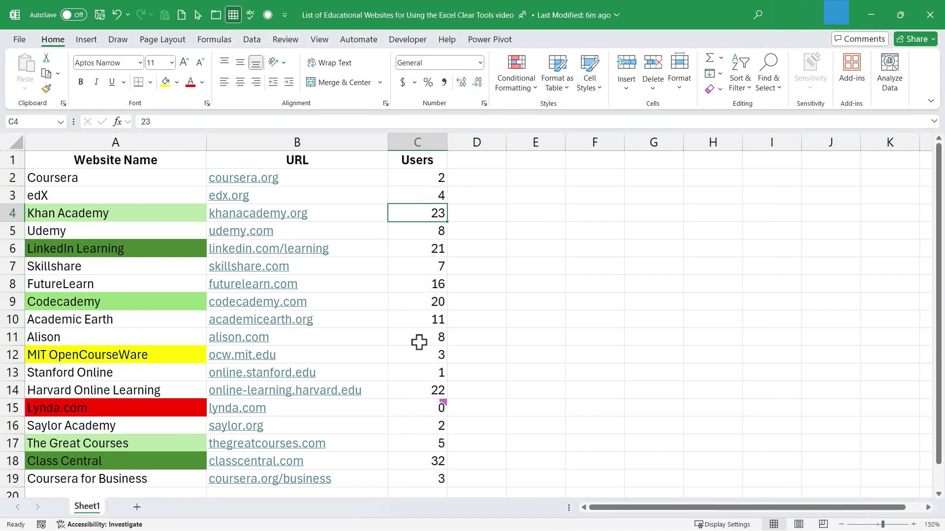
left_click(720, 89)
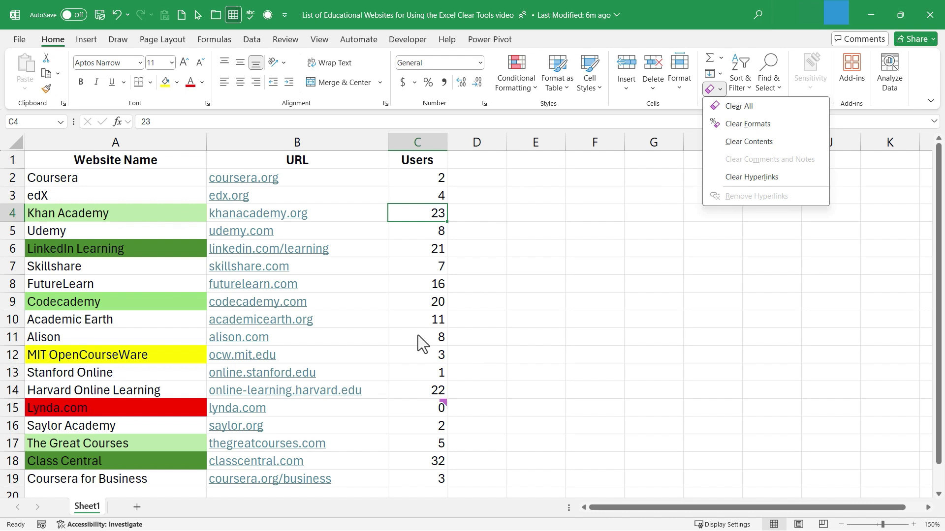
key("Escape")
Step: Apply Clear All to the website names in A2:A19
left_click(120, 180)
left_click_drag(120, 181, 126, 479)
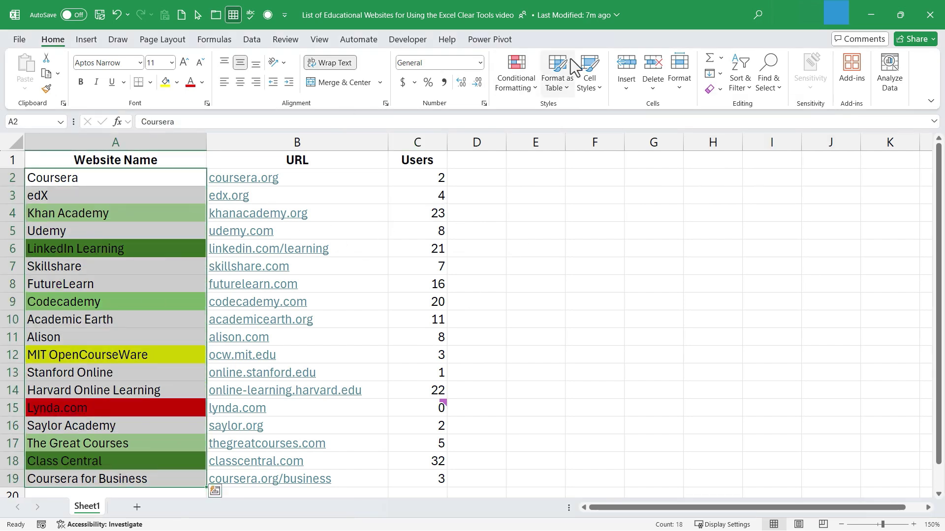
left_click(716, 92)
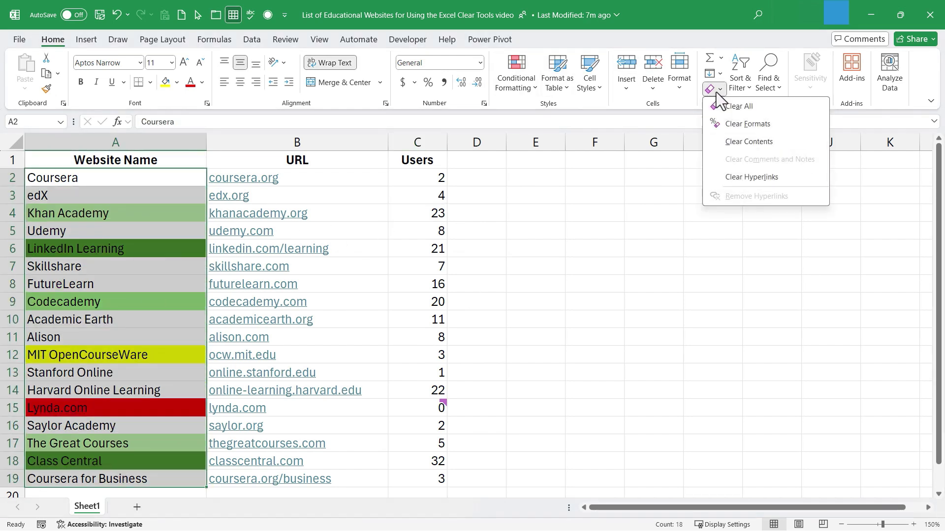
left_click(739, 107)
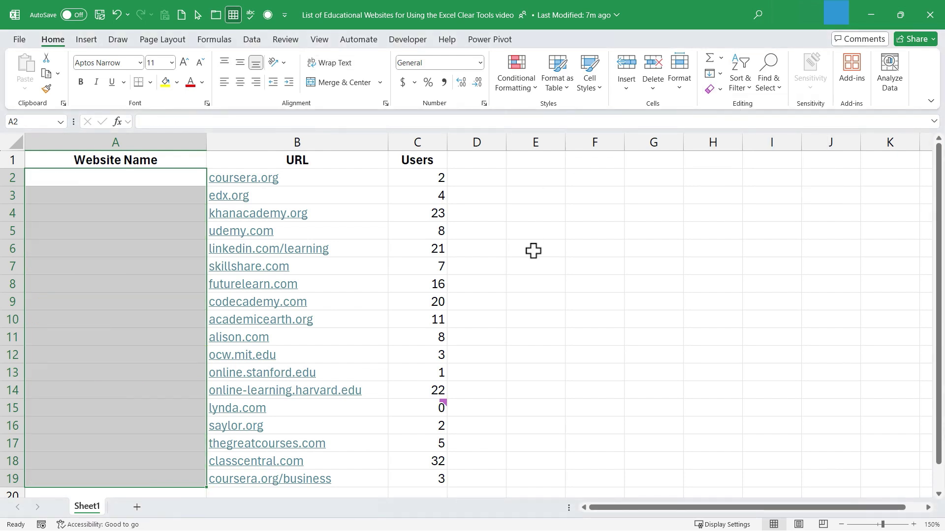
left_click(497, 261)
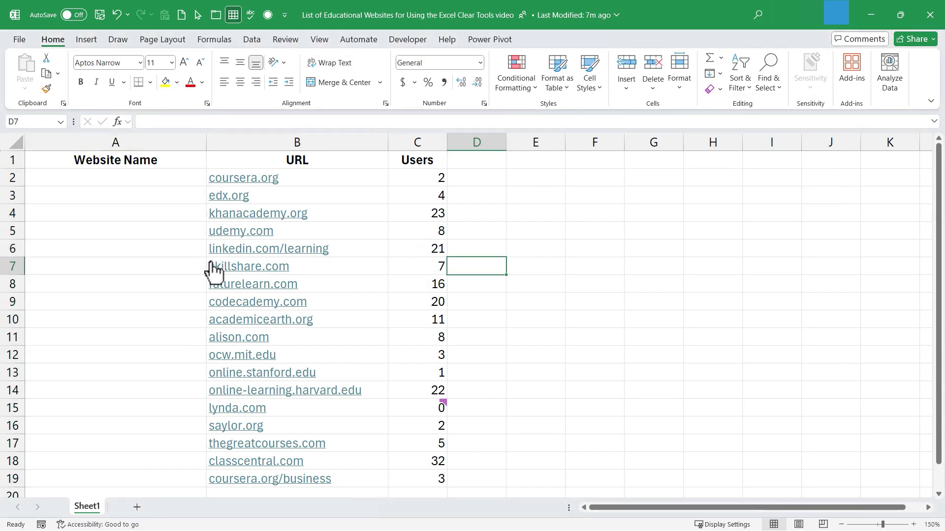
Step: Undo Clear All, then use Clear Contents to remove only the names' text
key("ctrl+z")
left_click(717, 91)
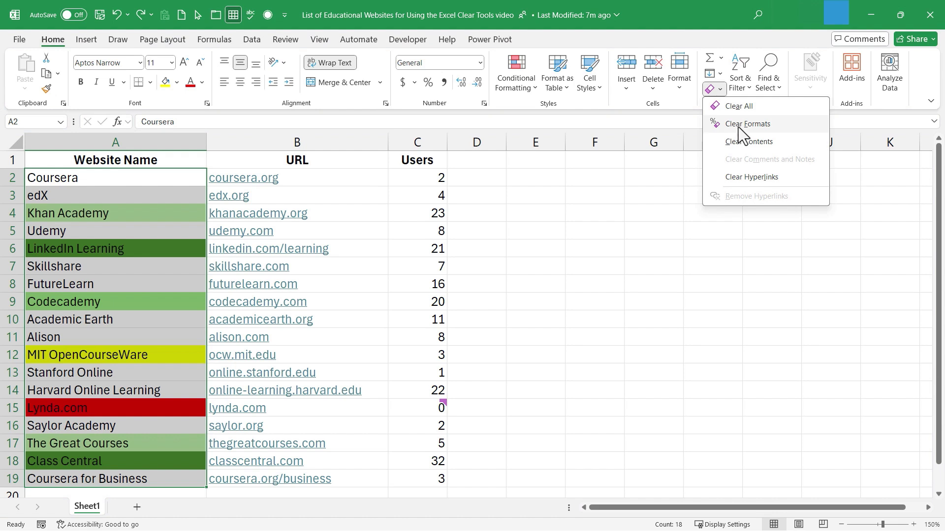
left_click(746, 143)
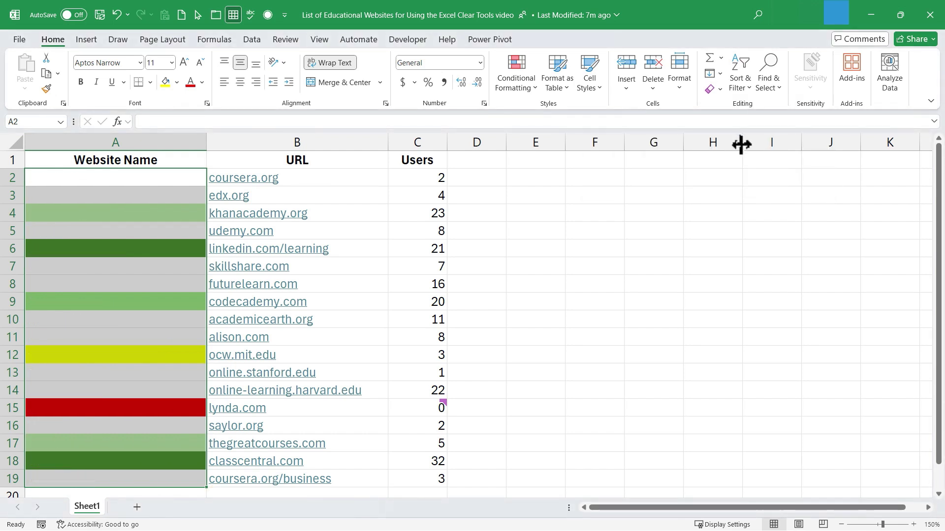
left_click(588, 218)
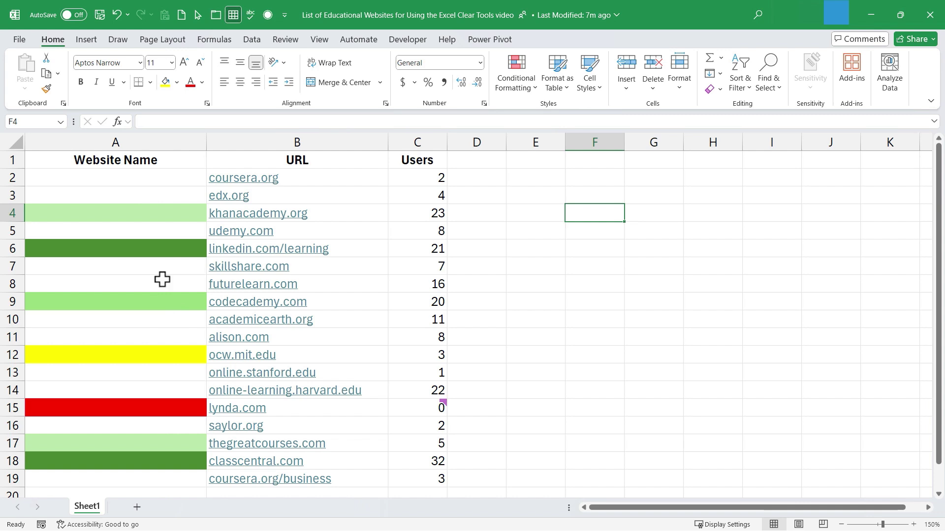
Step: Restore the website names, try Clear Formats on their fills, and undo it
key("ctrl+z")
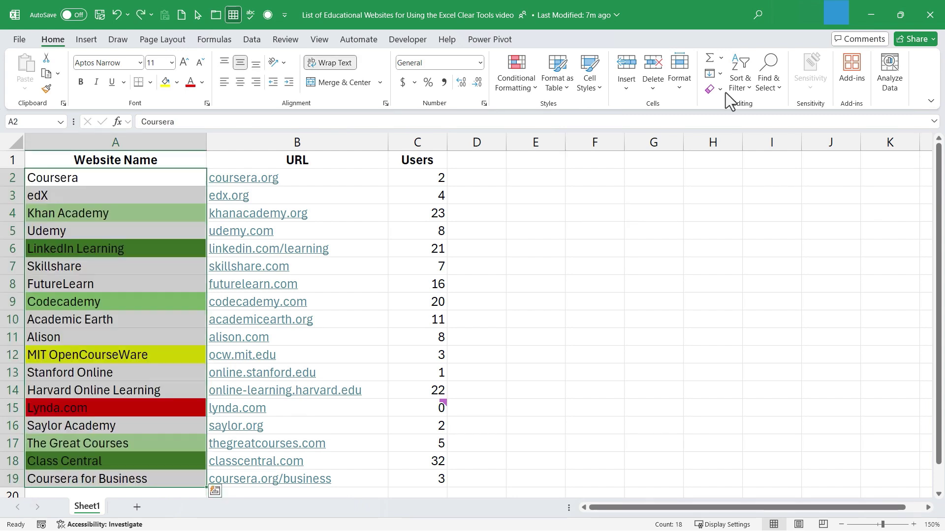
left_click(720, 89)
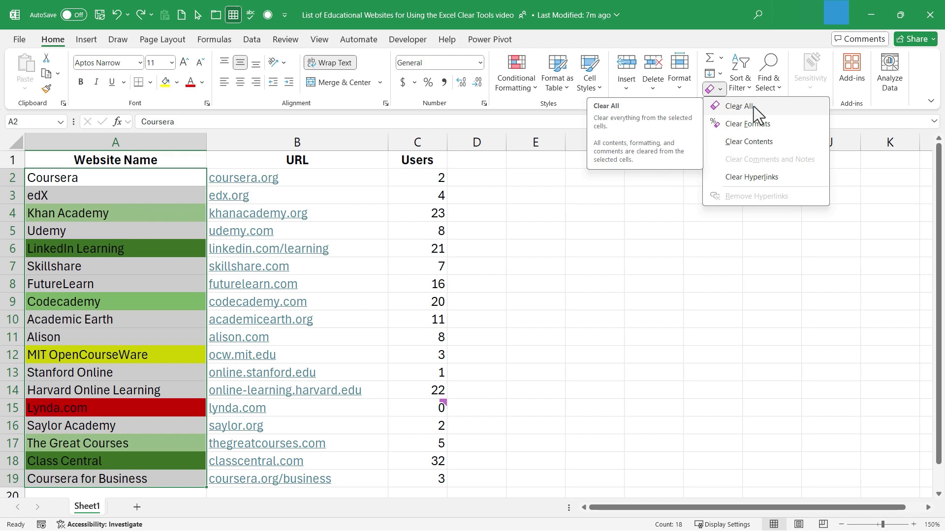
left_click(779, 124)
key("ctrl+z")
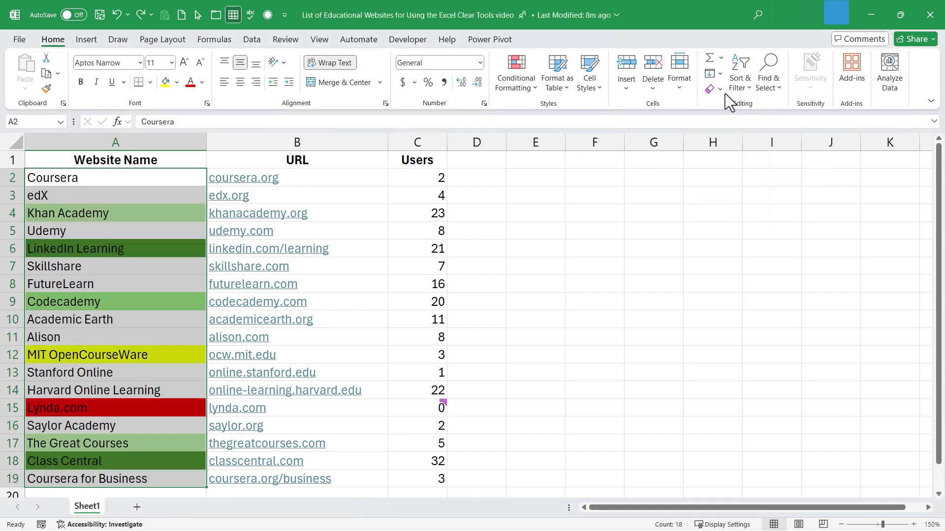
left_click(721, 92)
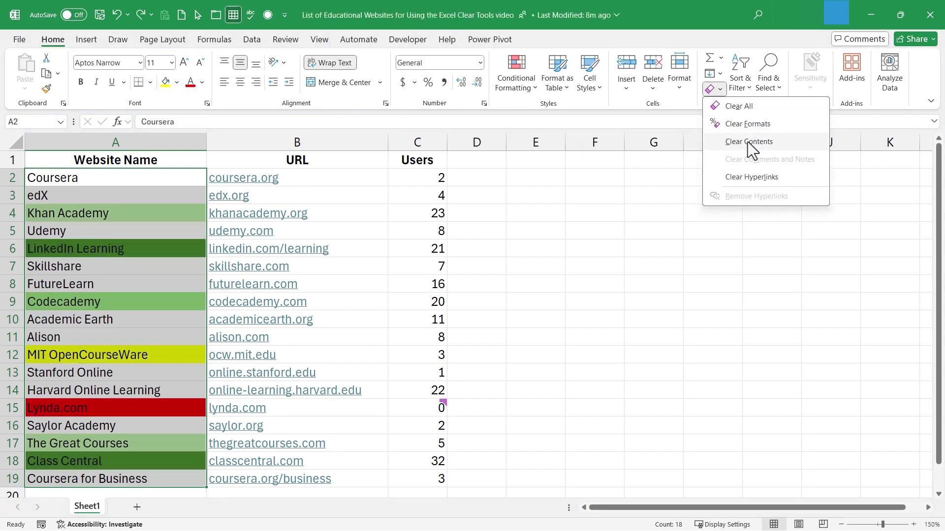
key("Escape")
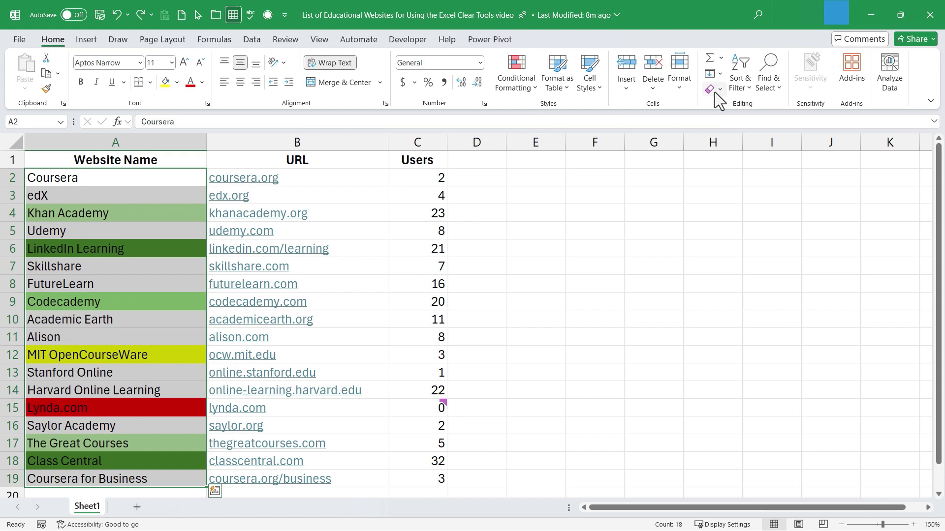
left_click(715, 91)
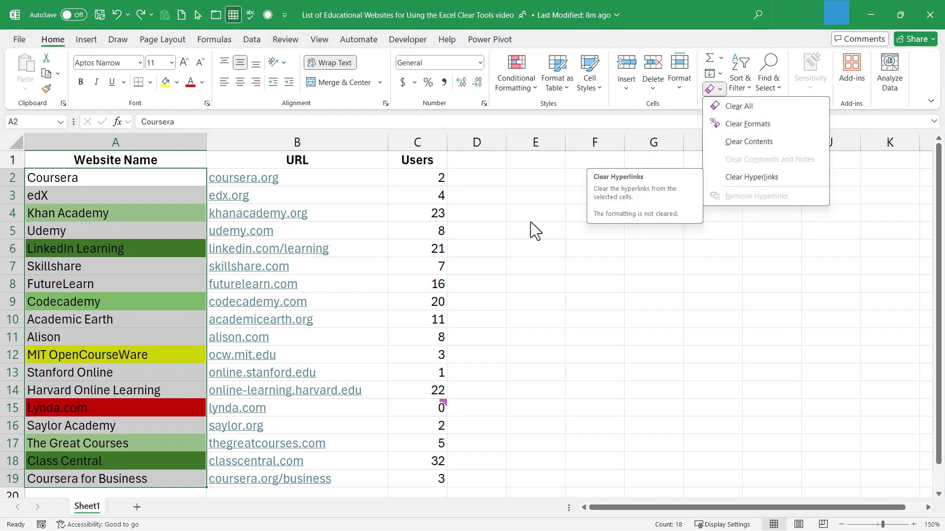
Step: Select column C and apply Clear Comments and Notes to remove C15's comment
left_click(424, 147)
left_click(426, 143)
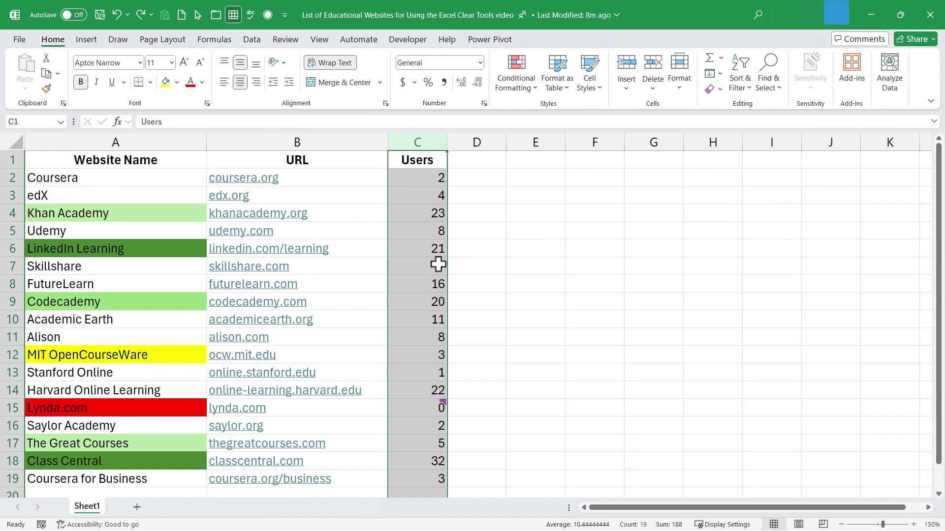
mouse_move(445, 402)
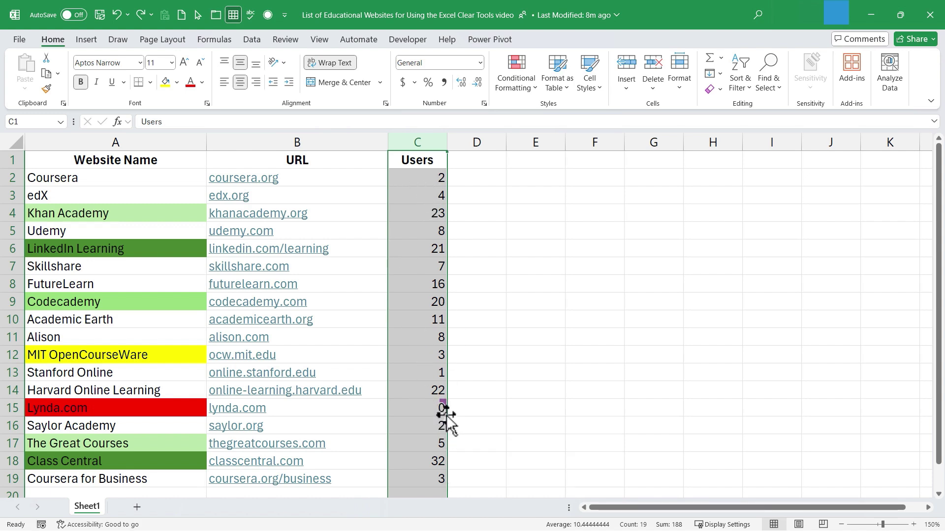
left_click(720, 90)
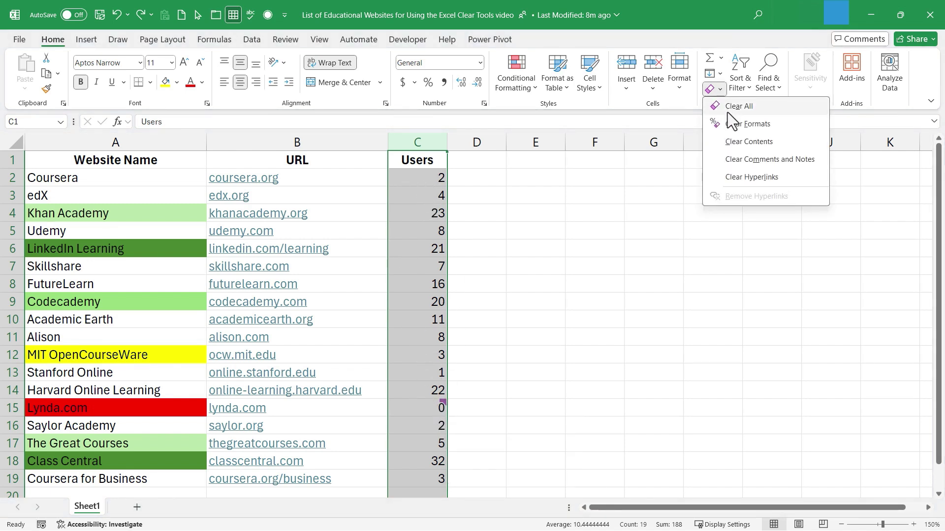
left_click(760, 161)
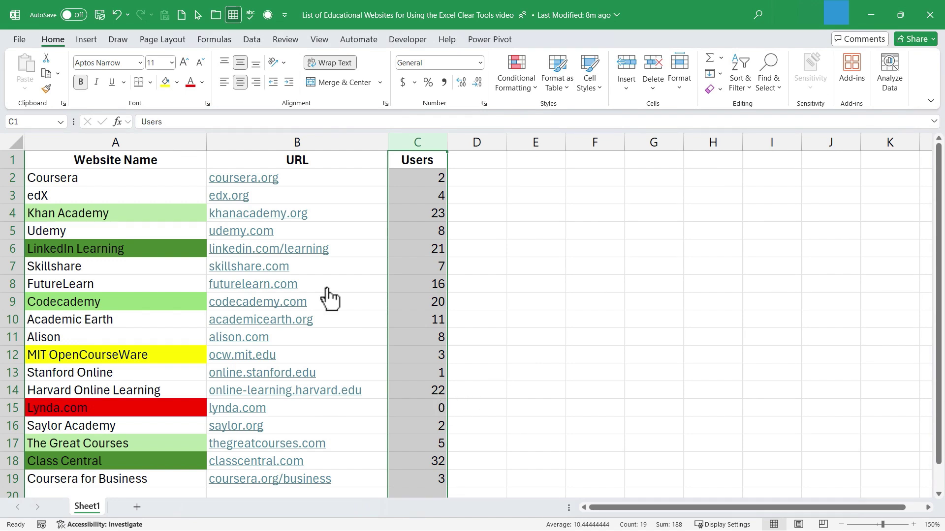
Step: Follow the udemy.com link in B5, then close the browser window it opened
left_click(716, 88)
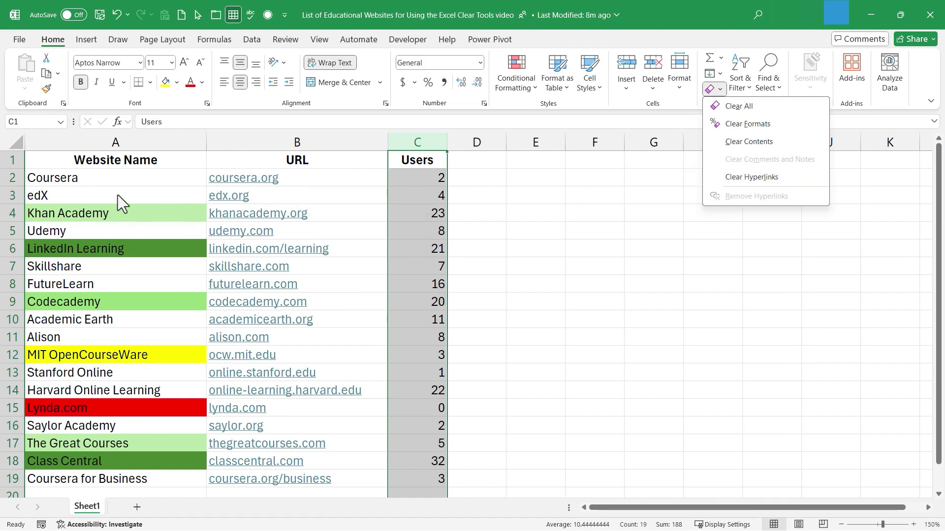
key("Escape")
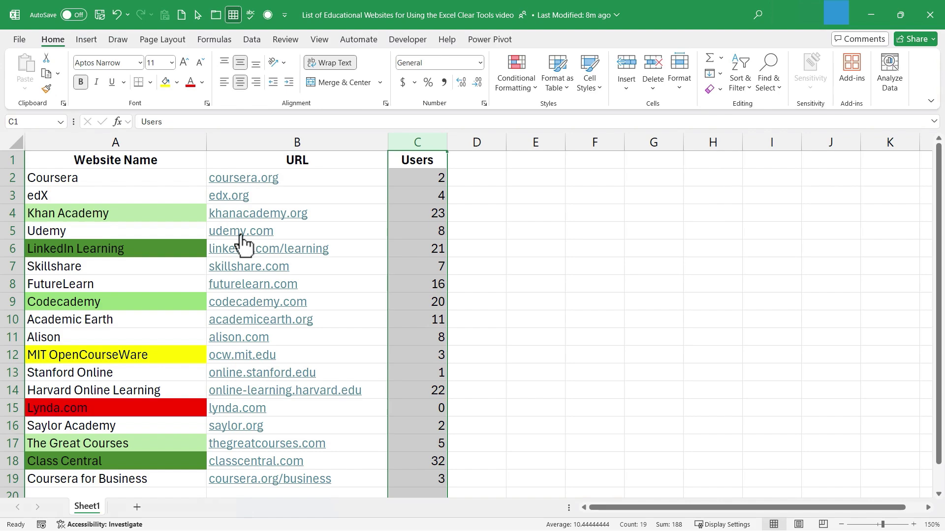
left_click(237, 236)
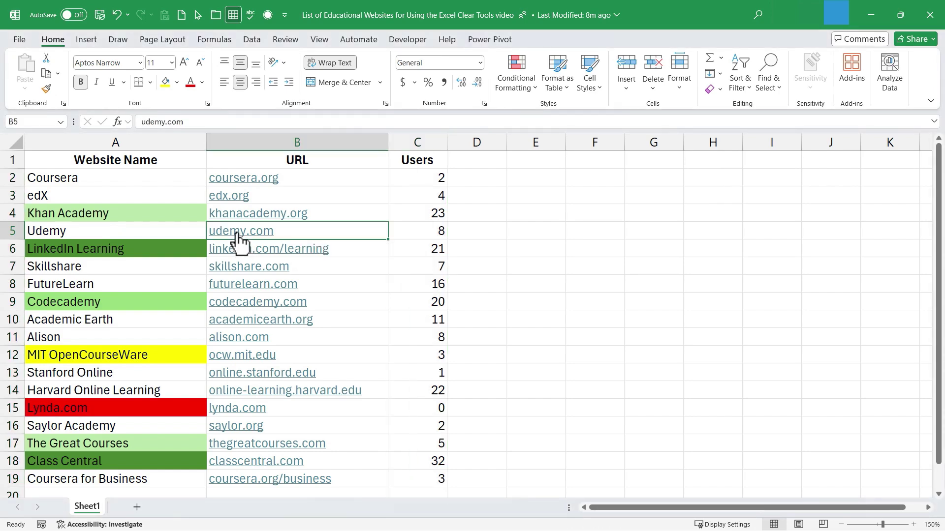
left_click(930, 12)
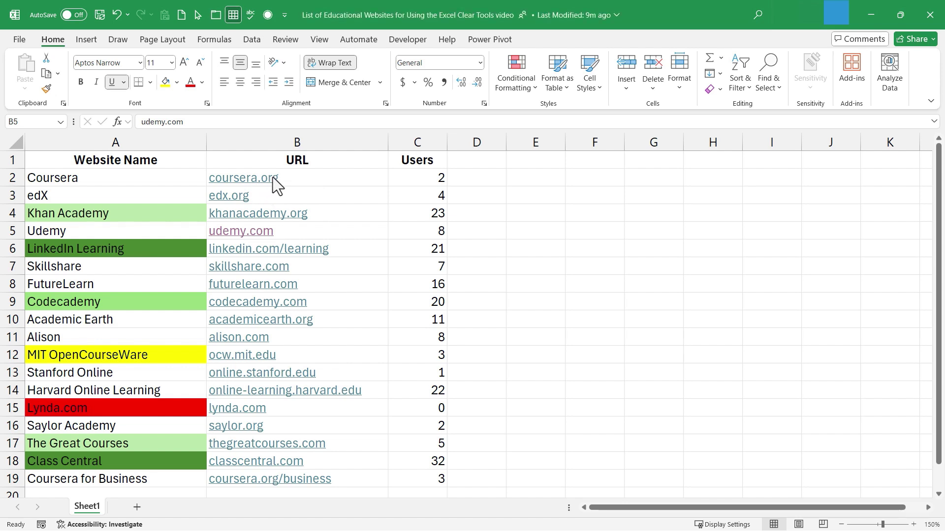
Step: Apply Clear Hyperlinks to the URLs in B2:B19
left_click(325, 182)
left_click_drag(326, 194, 322, 481)
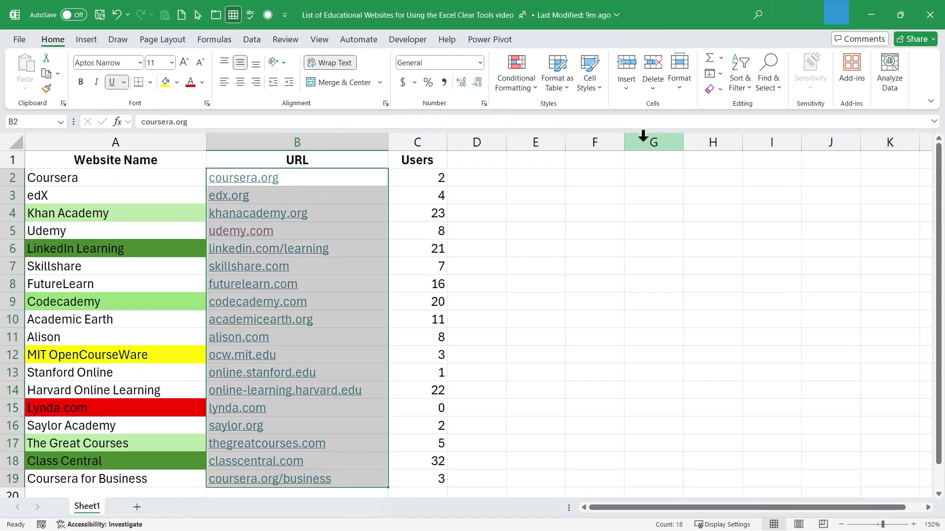
left_click(719, 89)
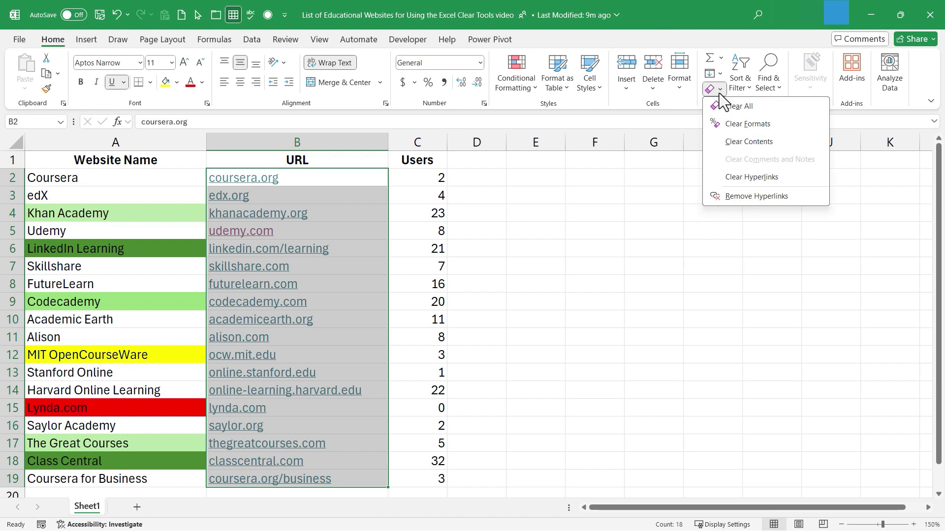
left_click(743, 180)
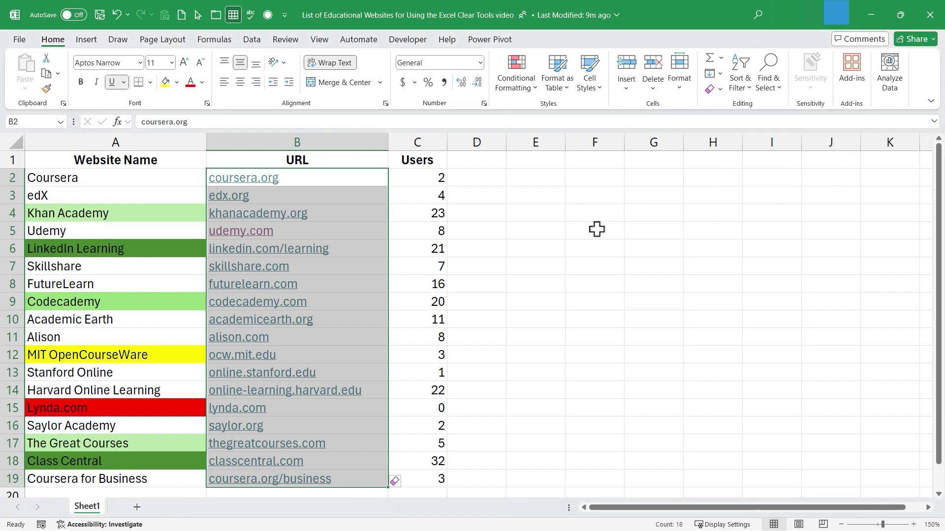
left_click(538, 224)
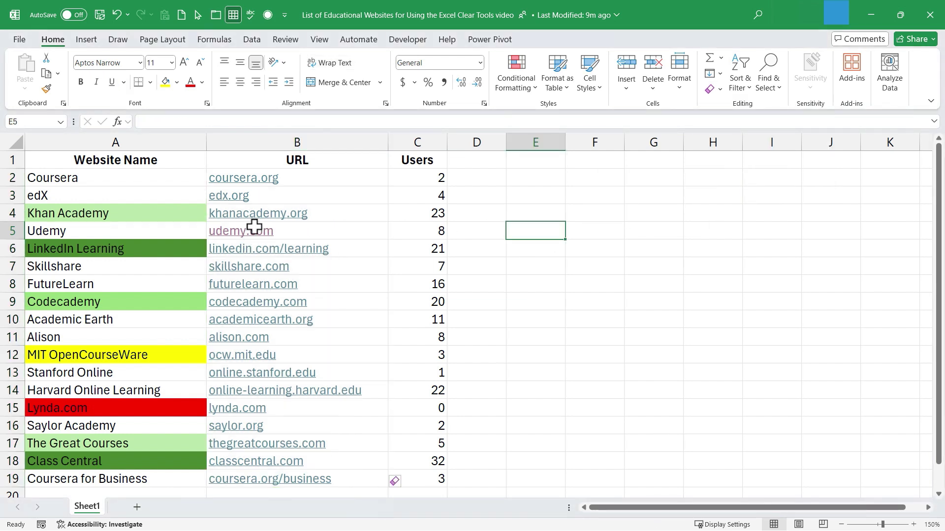
Step: Check that linkedin.com/learning, skillshare.com, futurelearn.com and codecademy.com are no longer live links
left_click(229, 255)
left_click(236, 270)
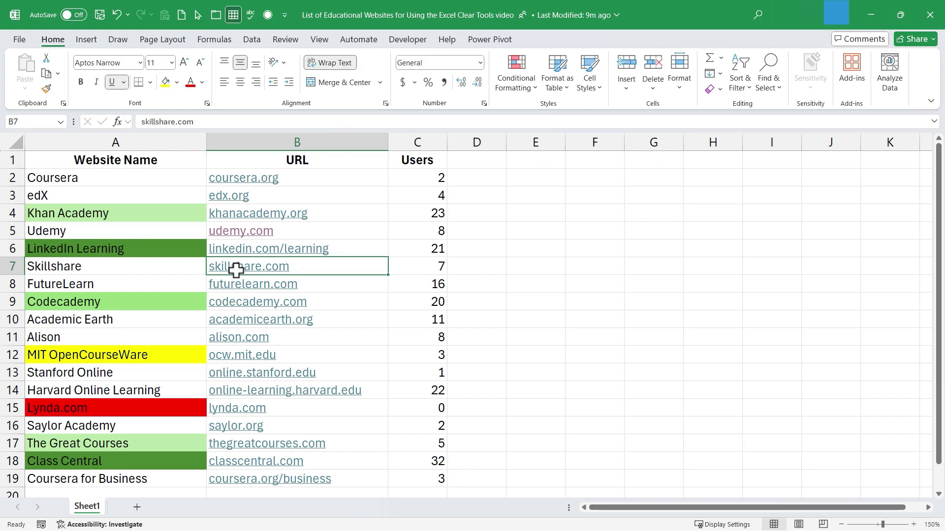
left_click(248, 283)
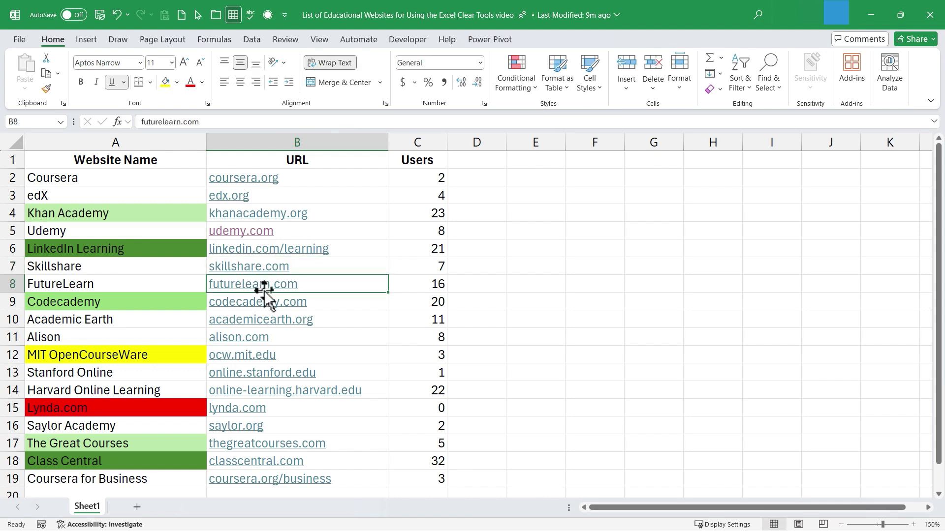
key("ctrl+Down")
left_click(249, 301)
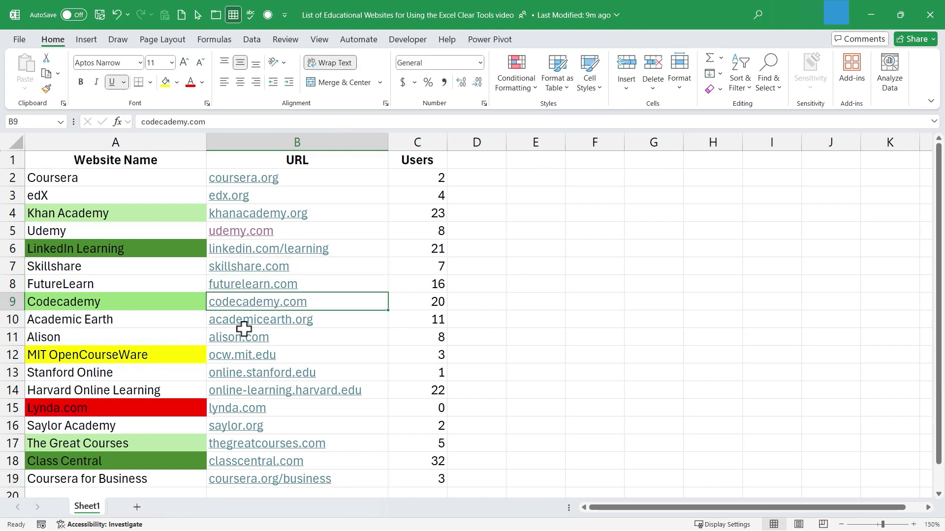
Step: Remove the underline from B2:B19 and set their font colour to Automatic
left_click_drag(274, 181, 306, 480)
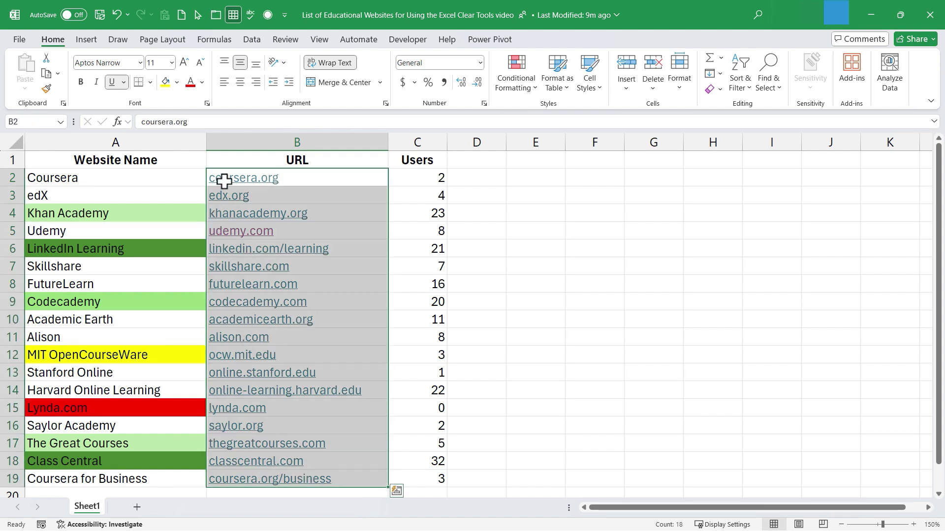
left_click(112, 82)
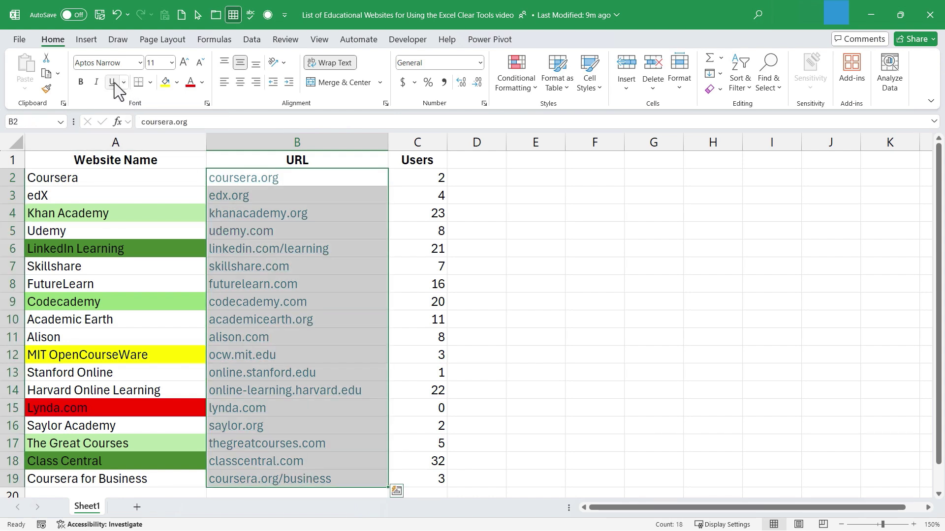
left_click(203, 87)
left_click(200, 101)
left_click(492, 305)
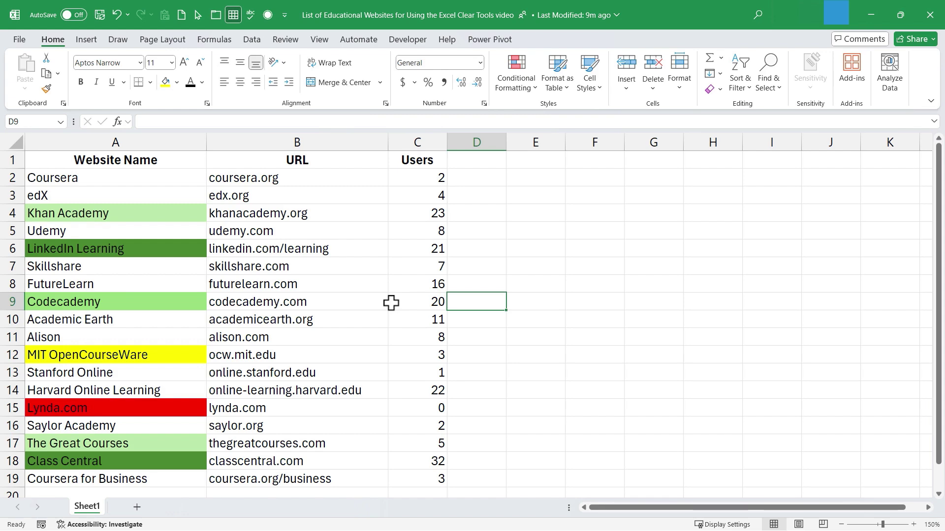
Step: Undo the formatting and link removal so the URLs are live hyperlinks again
left_click(569, 374)
key("ctrl+z")
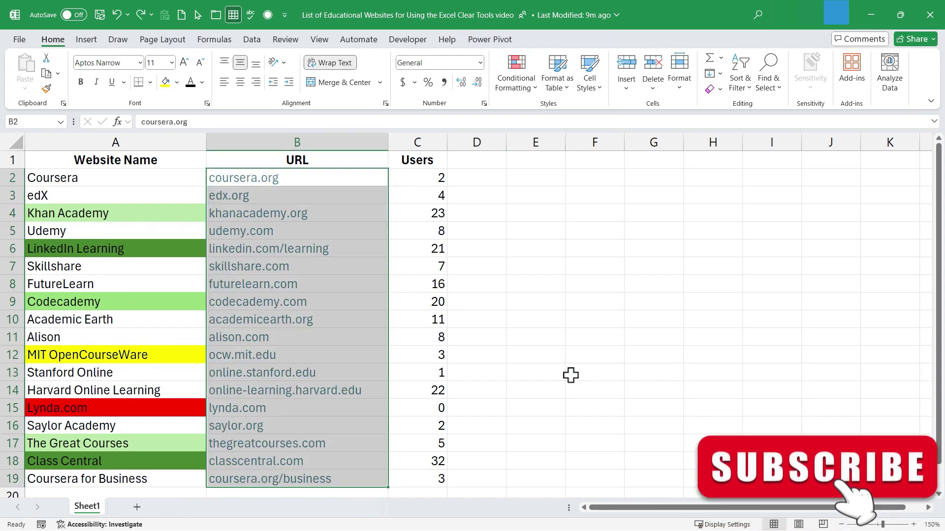
key("ctrl+z")
key("ctrl+z")
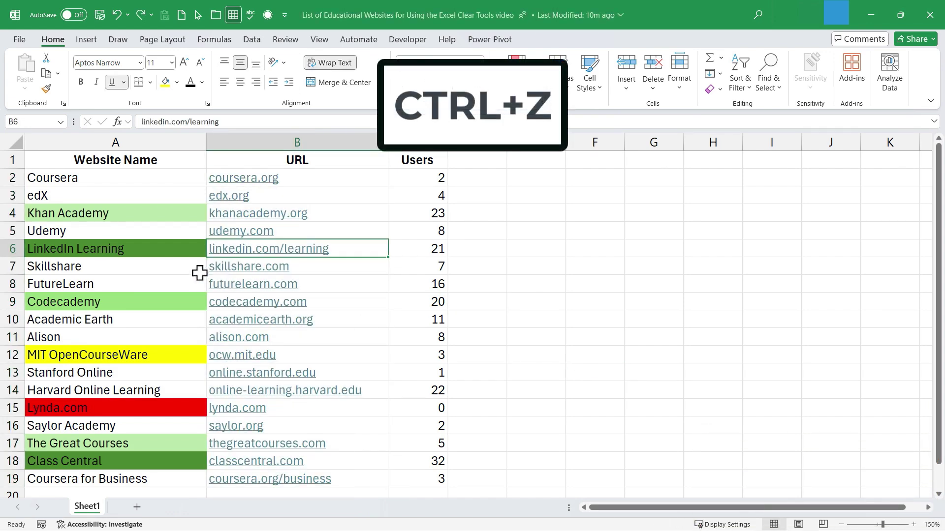
left_click(260, 254)
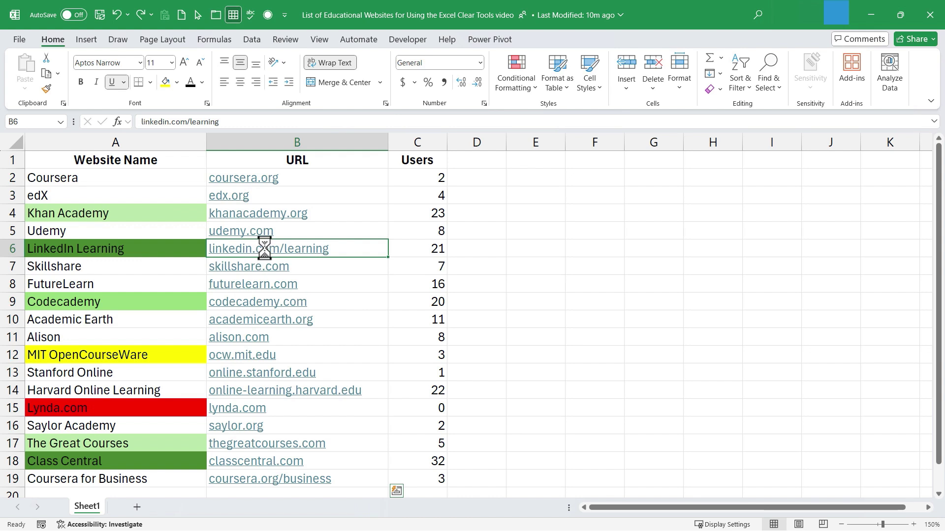
Step: Apply Remove Hyperlinks to B2:B19, leaving khanacademy.org and udemy.com as plain text
left_click_drag(323, 181, 320, 477)
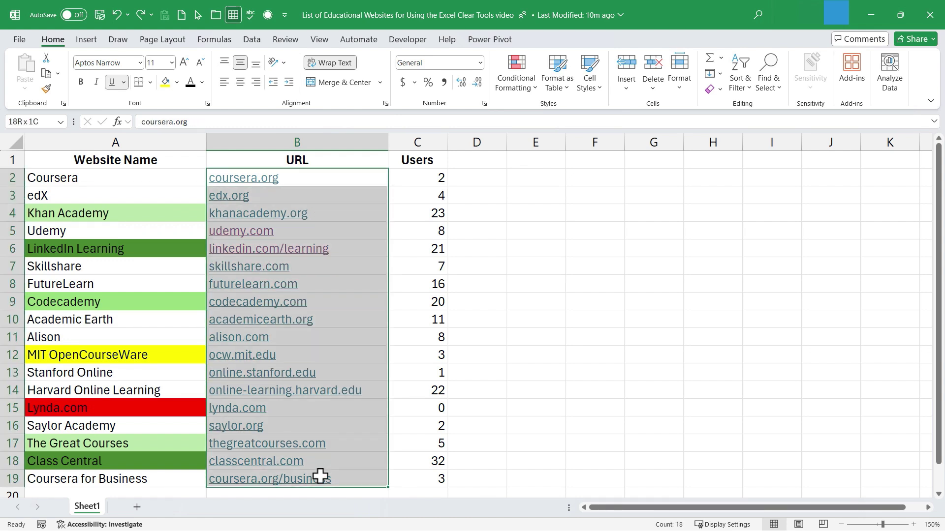
left_click(719, 87)
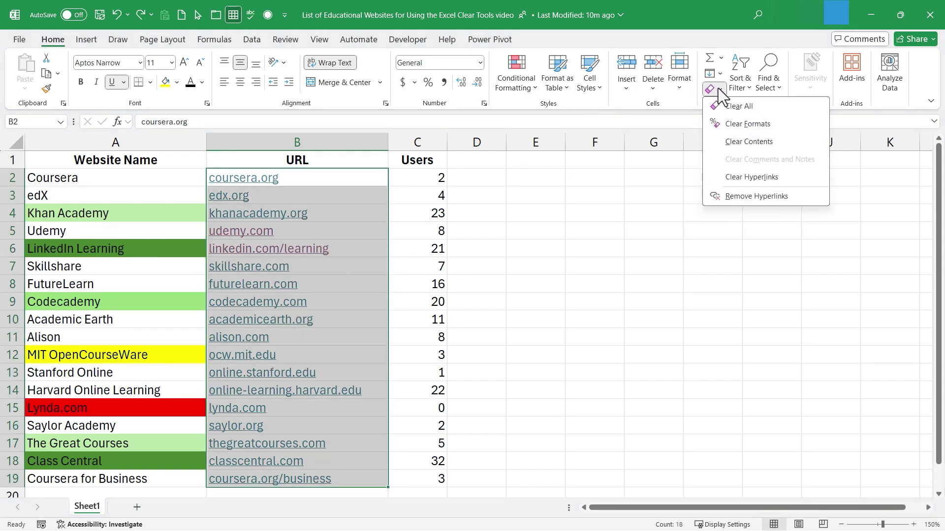
left_click(756, 197)
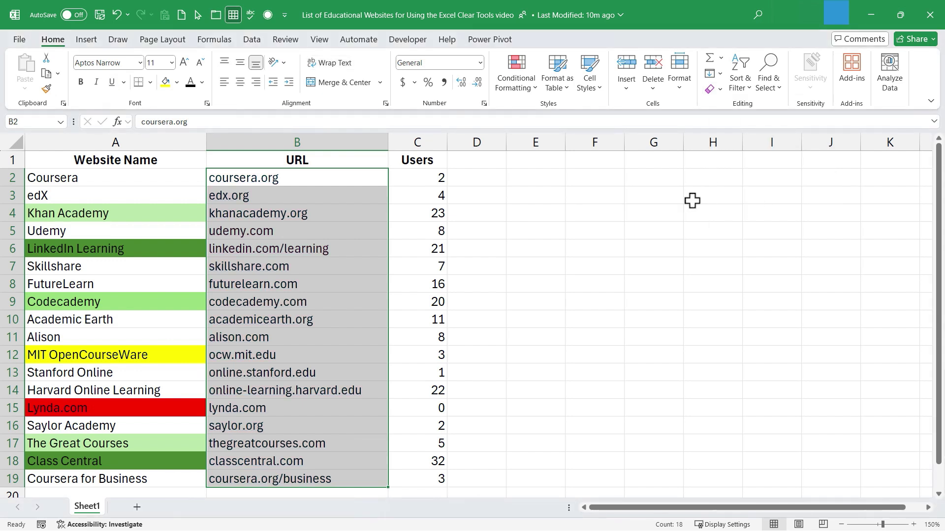
left_click(263, 216)
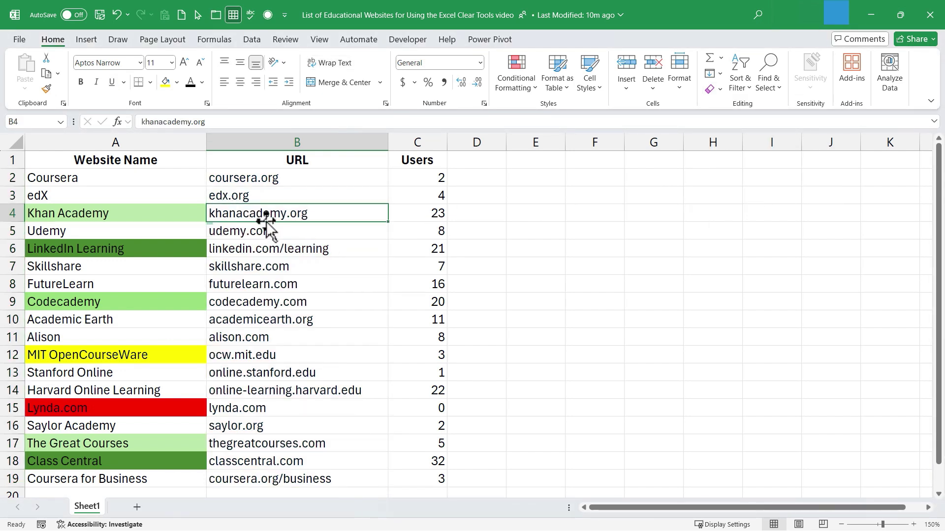
left_click(246, 233)
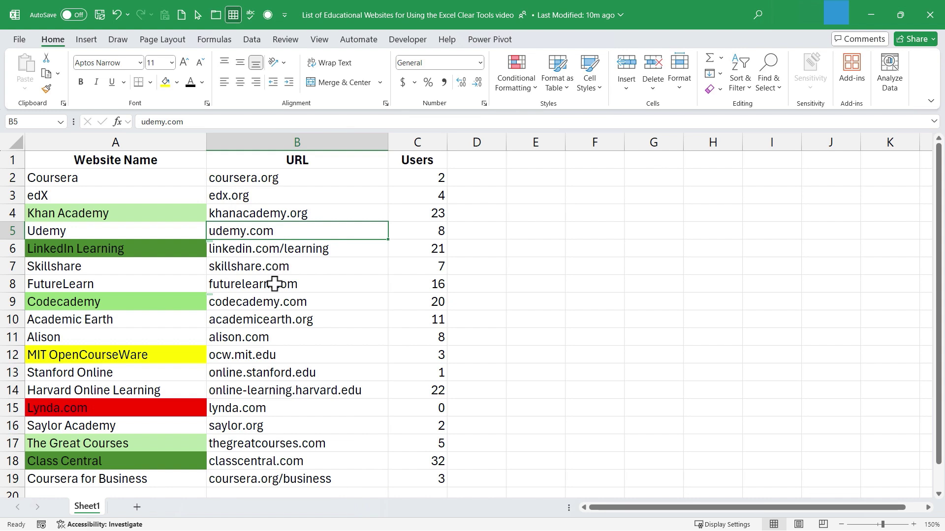
Step: Show the Clear dropdown's options, including Clear All, in the Editing group
left_click(720, 89)
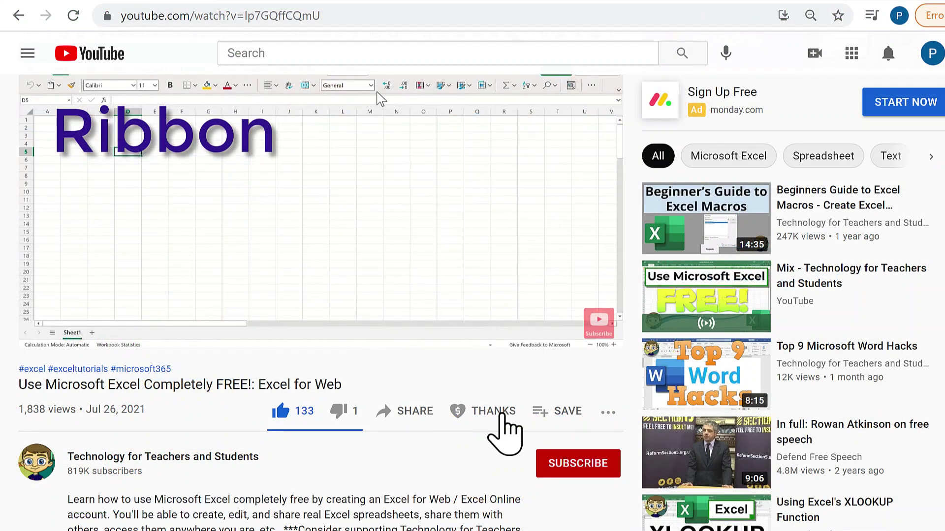
Step: Open Super Thanks for the Technology for Teachers and Students channel
left_click(497, 433)
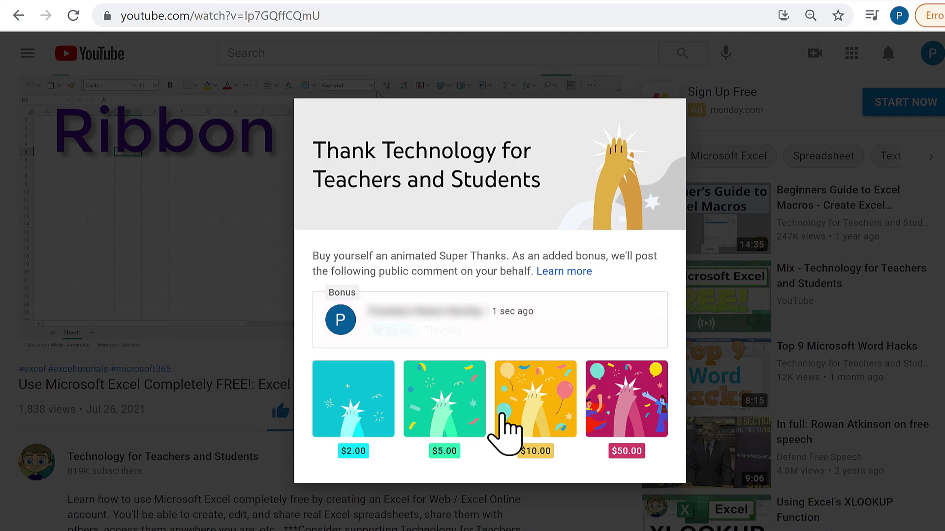